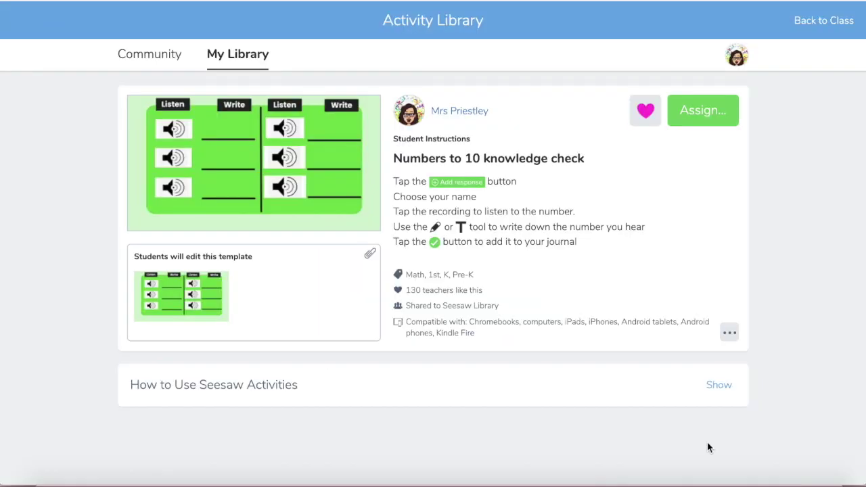
Open the Numbers to 10 template's preview image in the Seesaw Post viewer
{"action": "left_click", "coordinate": [255, 149]}
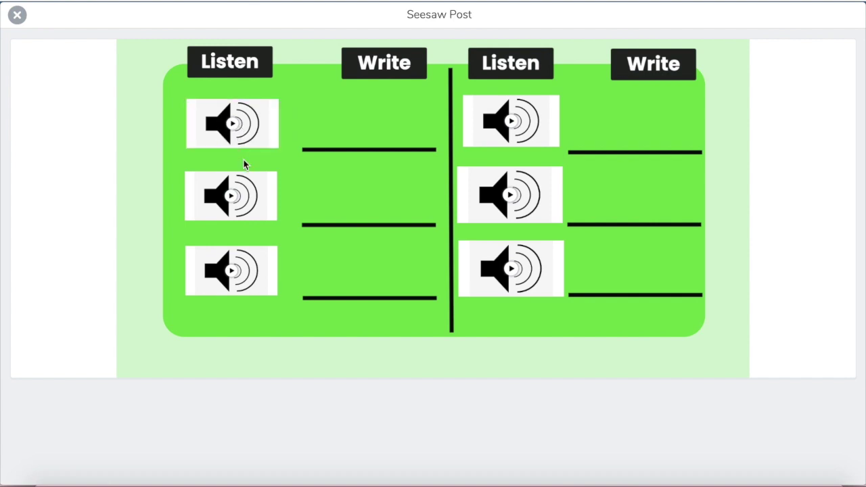
Play the first number recording with the volume raised, then close the post preview
{"action": "left_click", "coordinate": [233, 130]}
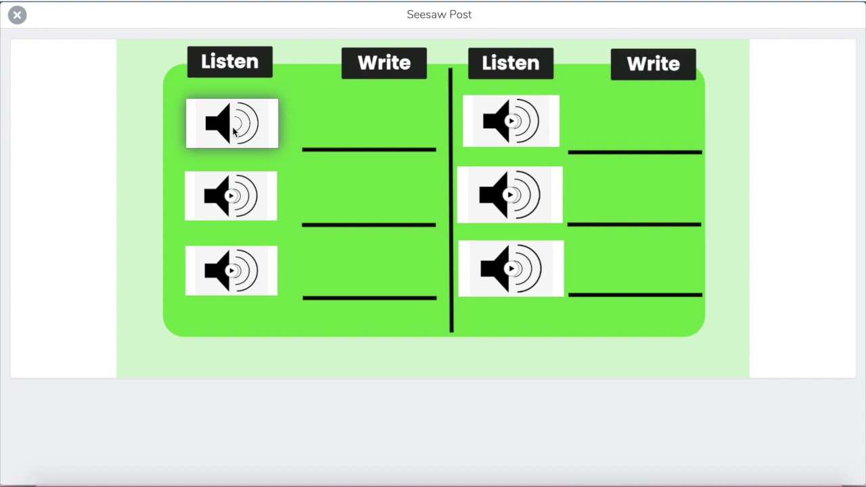
{"action": "key", "text": "XF86AudioRaiseVolume"}
{"action": "key", "text": "XF86AudioRaiseVolume"}
{"action": "mouse_move", "coordinate": [203, 125]}
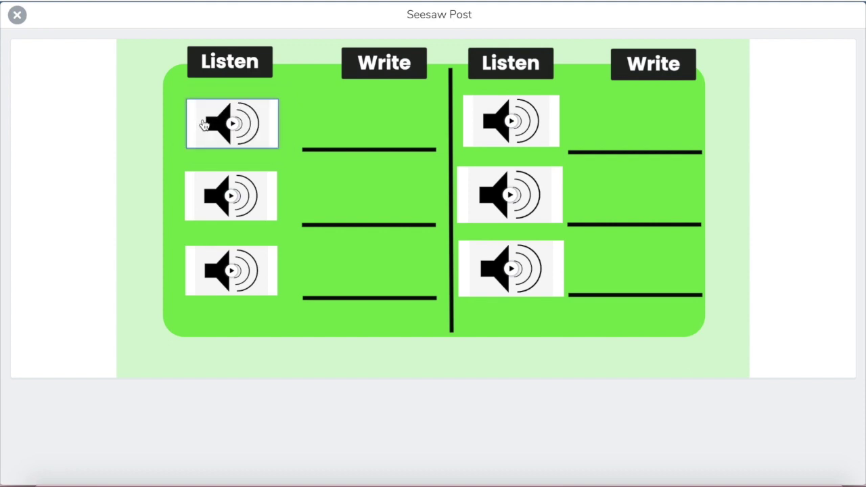
{"action": "left_click", "coordinate": [18, 17]}
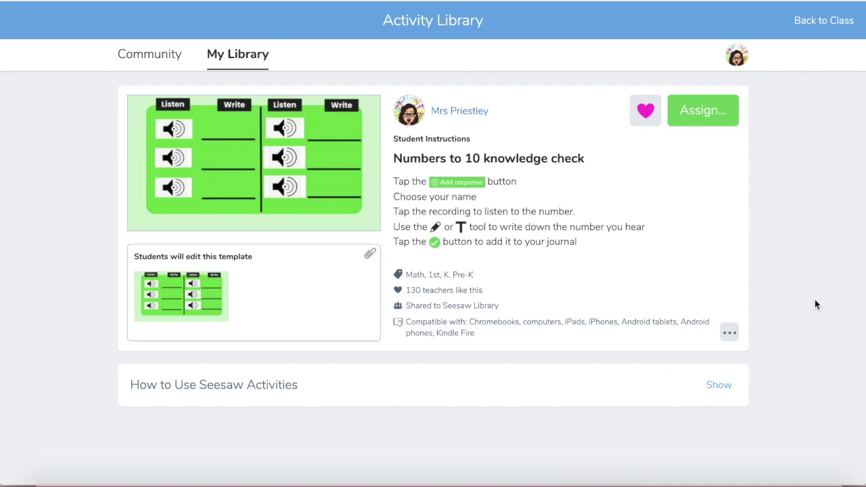
Copy and Edit the Numbers to 10 activity, then open its Listen/Write student template
{"action": "left_click", "coordinate": [729, 333]}
{"action": "left_click", "coordinate": [698, 377]}
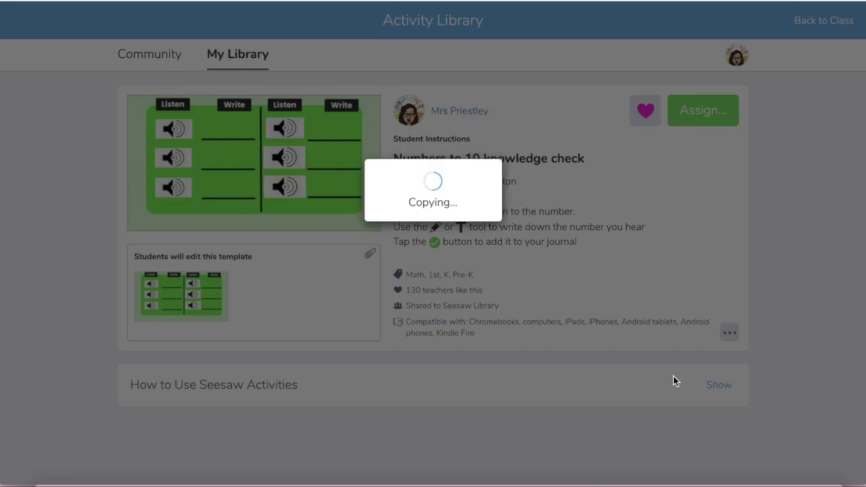
{"action": "scroll", "coordinate": [323, 262], "scroll_direction": "down", "scroll_amount": 3}
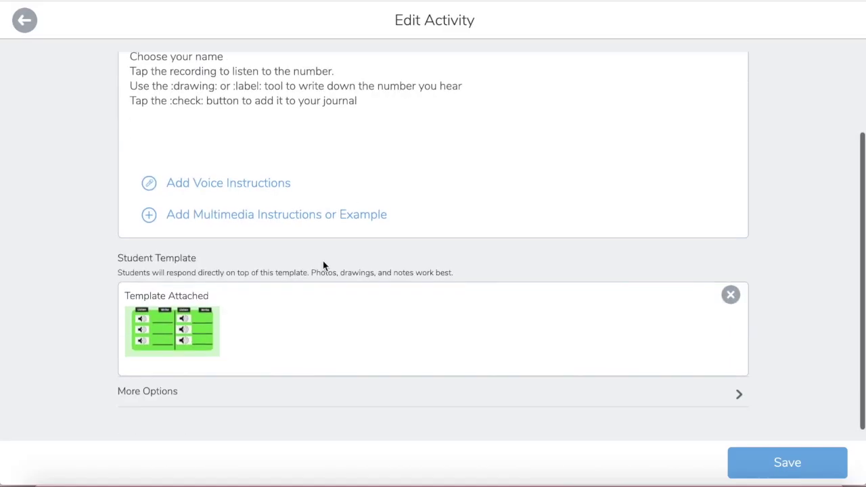
{"action": "left_click", "coordinate": [173, 316]}
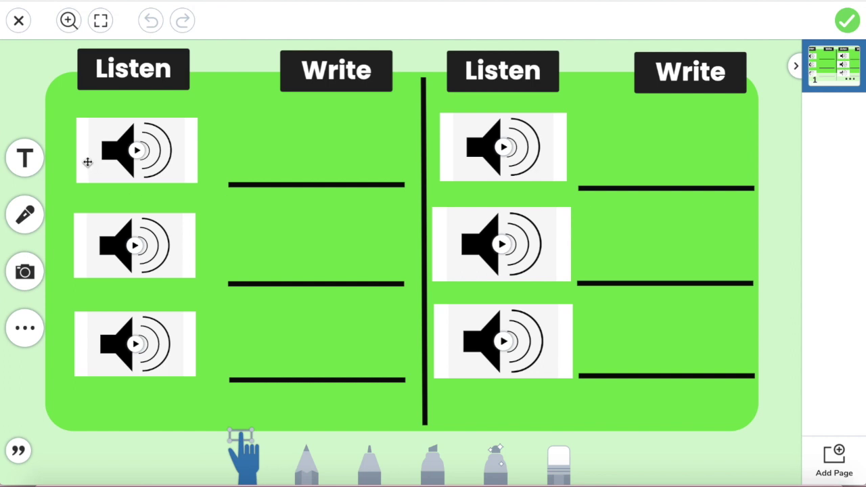
Select and deselect the background picture, and check the shapes, background and link options
{"action": "left_click", "coordinate": [75, 88]}
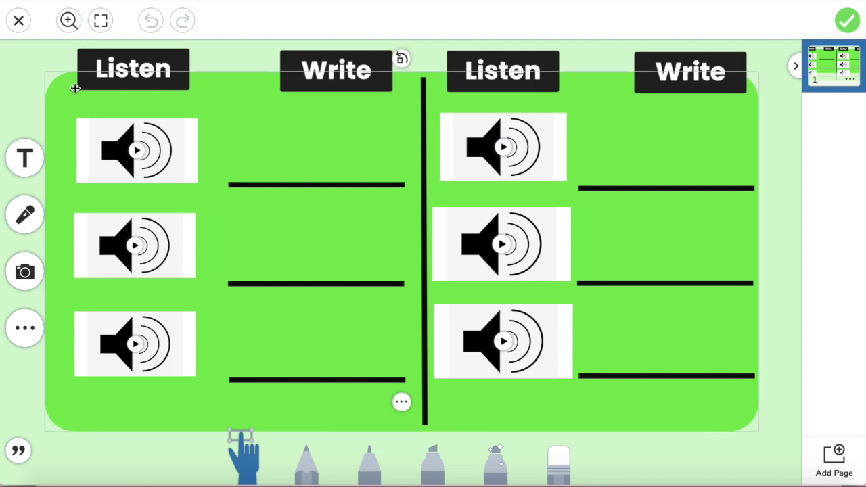
{"action": "left_click", "coordinate": [34, 60]}
{"action": "left_click", "coordinate": [27, 332]}
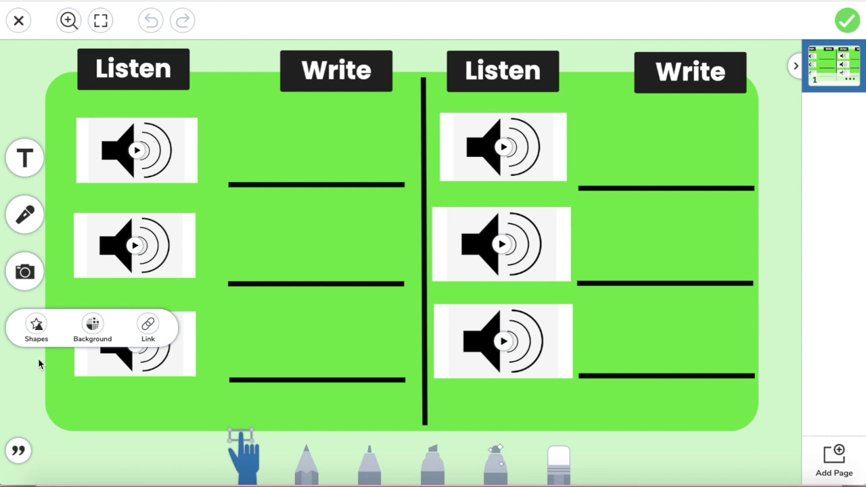
{"action": "left_click", "coordinate": [39, 359]}
Unlock and delete the three speaker images in the left column
{"action": "left_click", "coordinate": [149, 163]}
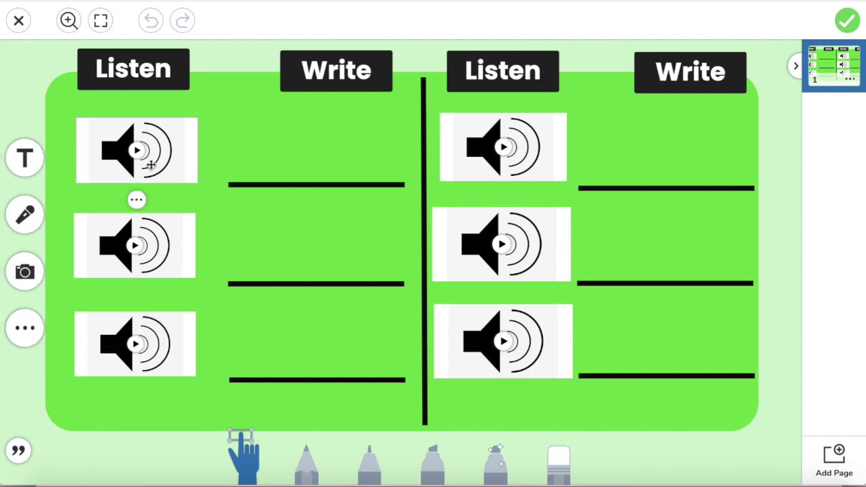
{"action": "left_click", "coordinate": [137, 199]}
{"action": "left_click", "coordinate": [156, 280]}
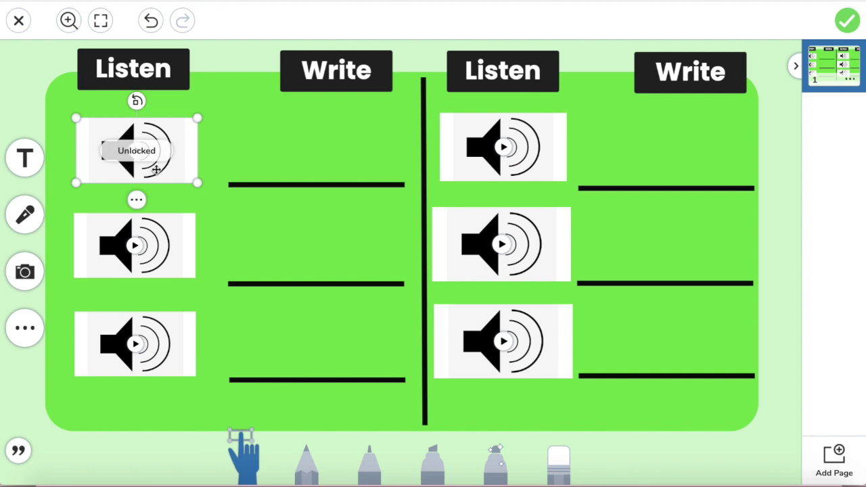
{"action": "key", "text": "Delete"}
{"action": "left_click", "coordinate": [154, 270]}
{"action": "left_click", "coordinate": [134, 295]}
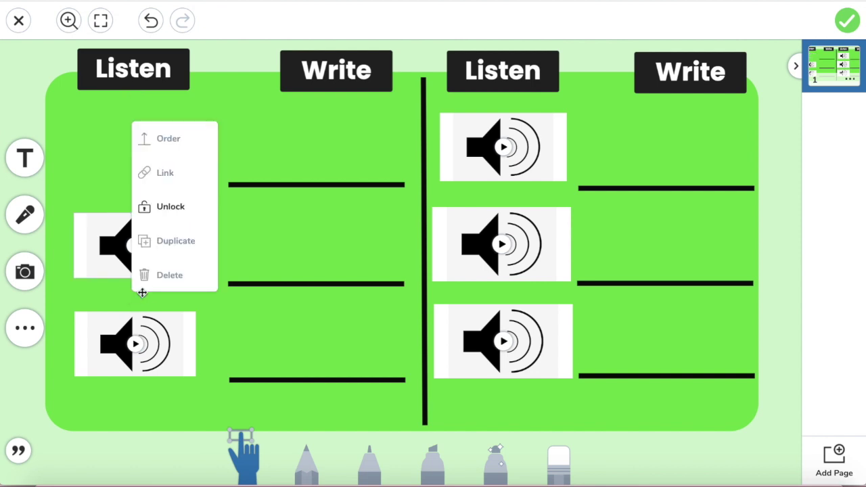
{"action": "left_click", "coordinate": [186, 205]}
{"action": "key", "text": "Delete"}
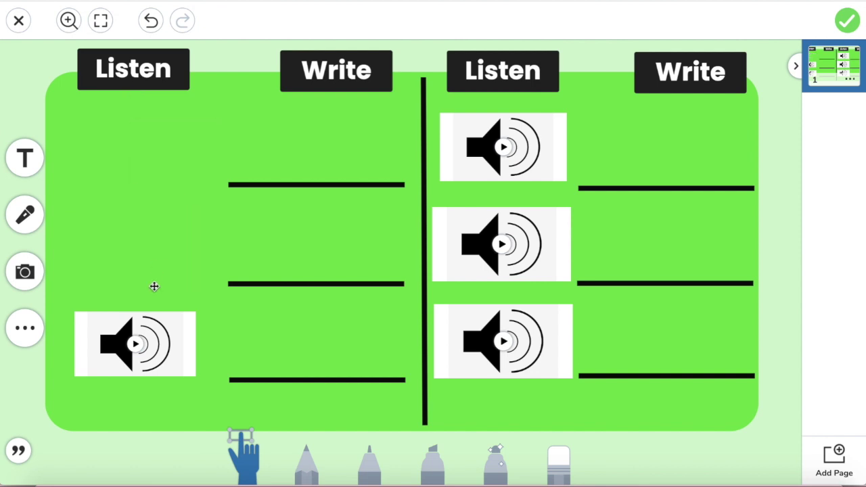
{"action": "left_click", "coordinate": [164, 350]}
{"action": "left_click", "coordinate": [136, 392]}
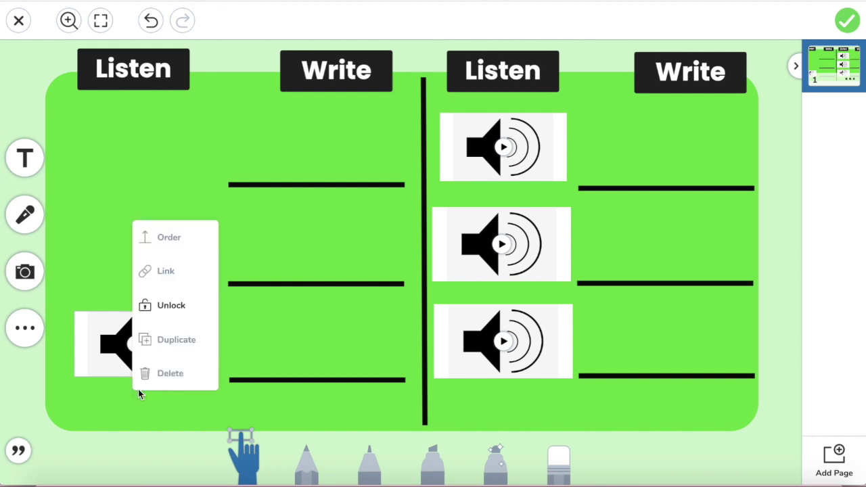
{"action": "left_click", "coordinate": [145, 305]}
{"action": "key", "text": "Delete"}
Unlock and delete the three speaker images in the right column
{"action": "left_click", "coordinate": [544, 163]}
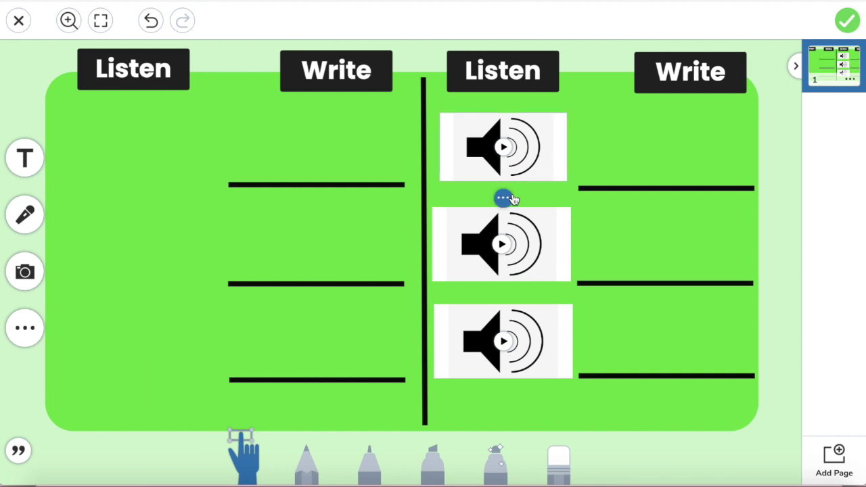
{"action": "left_click", "coordinate": [503, 198]}
{"action": "left_click", "coordinate": [532, 273]}
{"action": "key", "text": "Delete"}
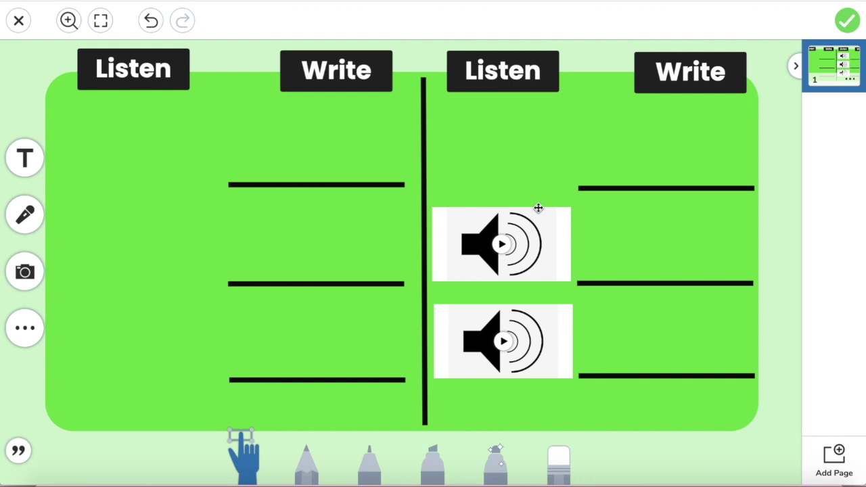
{"action": "left_click", "coordinate": [534, 259]}
{"action": "left_click", "coordinate": [502, 297]}
{"action": "left_click", "coordinate": [537, 210]}
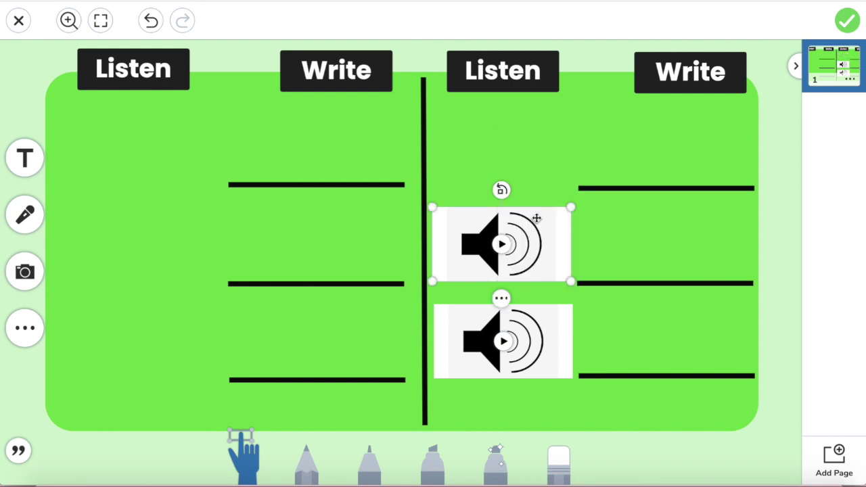
{"action": "key", "text": "Delete"}
{"action": "left_click", "coordinate": [545, 343]}
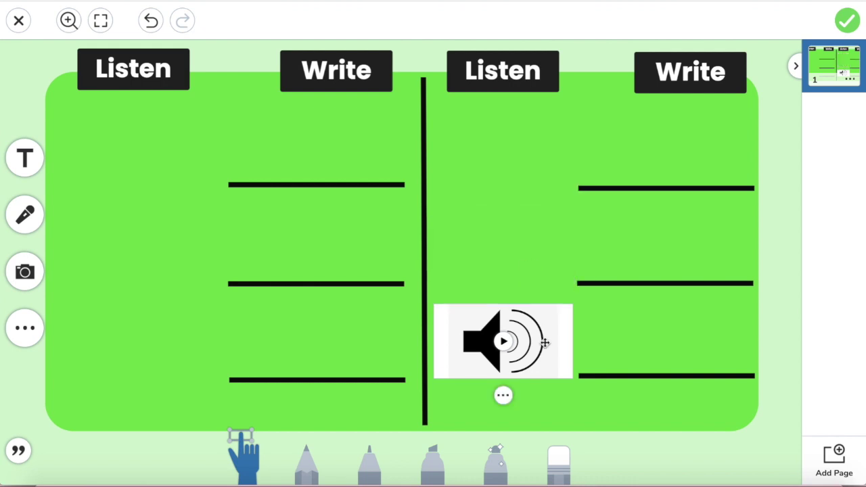
{"action": "left_click", "coordinate": [503, 395]}
{"action": "left_click", "coordinate": [538, 310]}
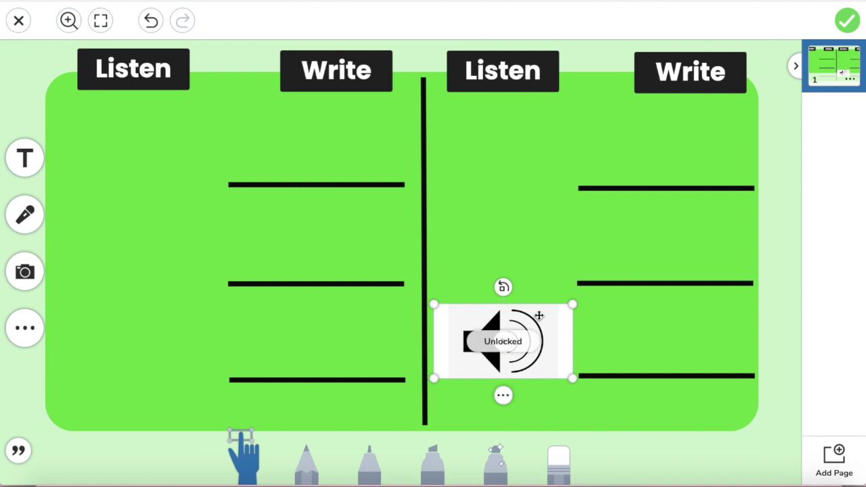
{"action": "key", "text": "Delete"}
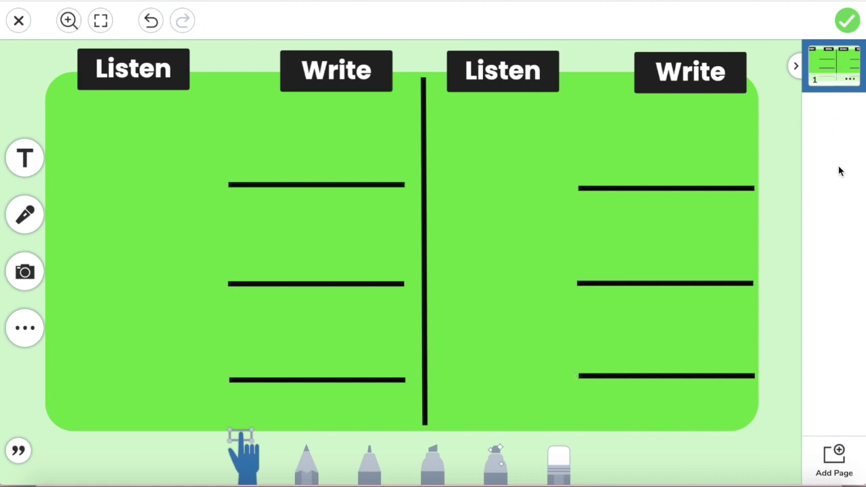
Add a blank second page, then copy the black speaker clip art from Google Images
{"action": "left_click", "coordinate": [834, 462]}
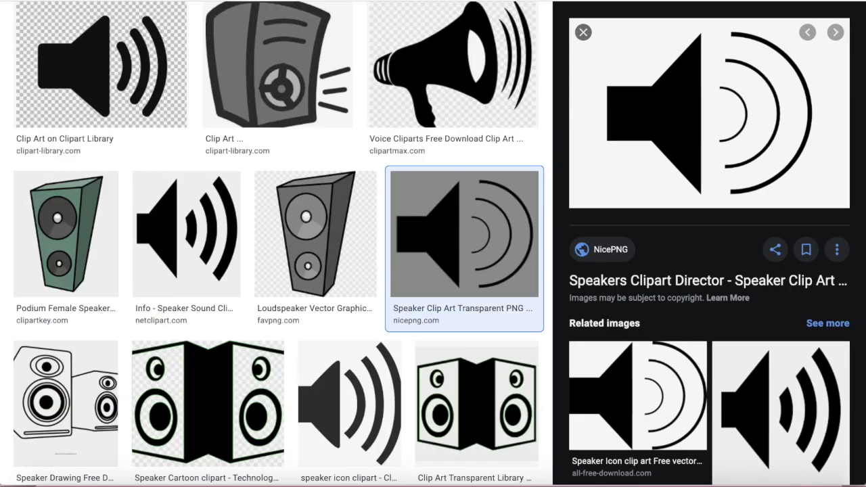
{"action": "right_click", "coordinate": [677, 130]}
{"action": "left_click", "coordinate": [728, 240]}
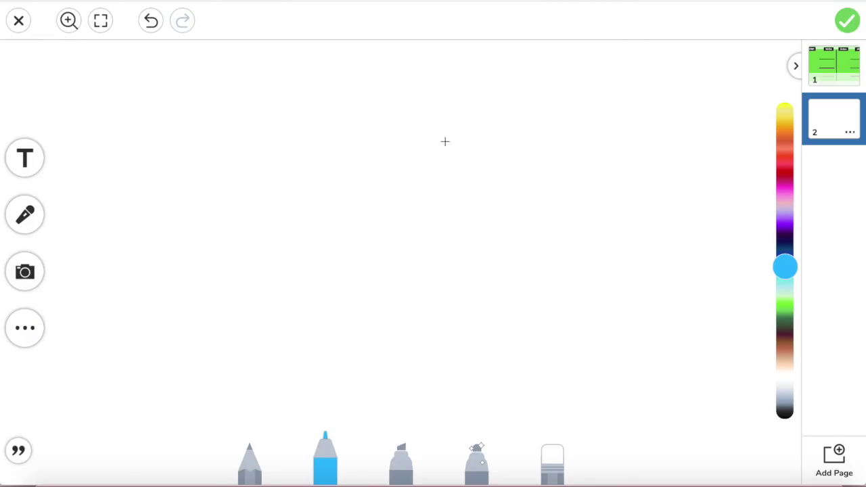
Paste the speaker clip art onto page 2, then return to the Listen/Write page
{"action": "key", "text": "ctrl+v"}
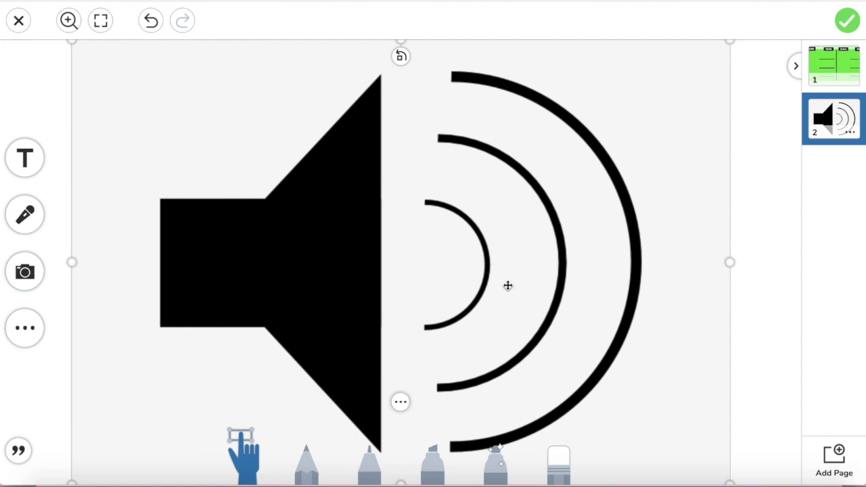
{"action": "left_click", "coordinate": [793, 185]}
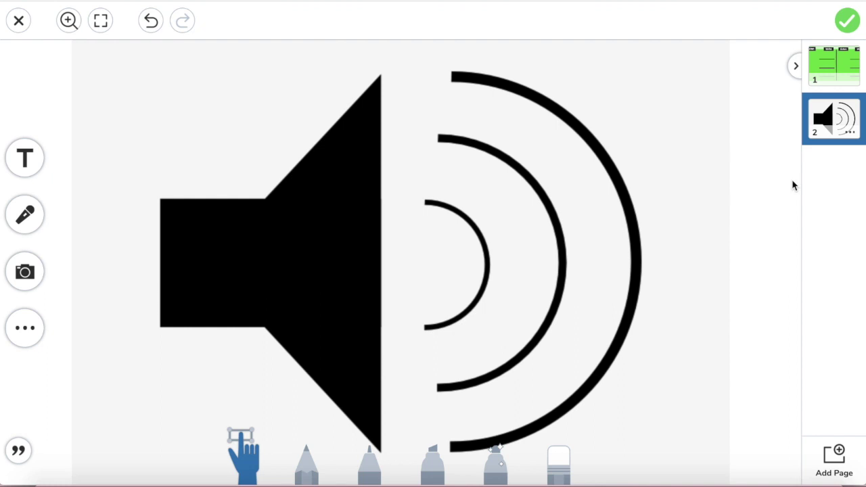
{"action": "left_click", "coordinate": [835, 63]}
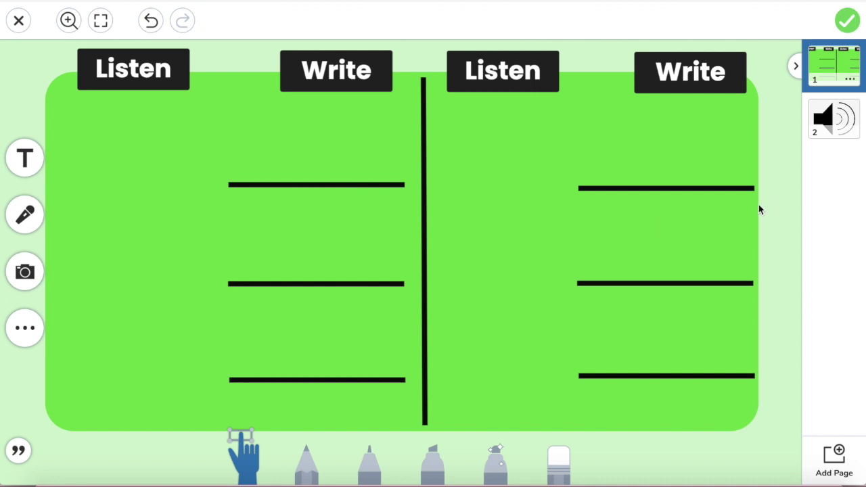
Record a short voice clip with the microphone on the page 2 speaker picture
{"action": "left_click", "coordinate": [834, 119]}
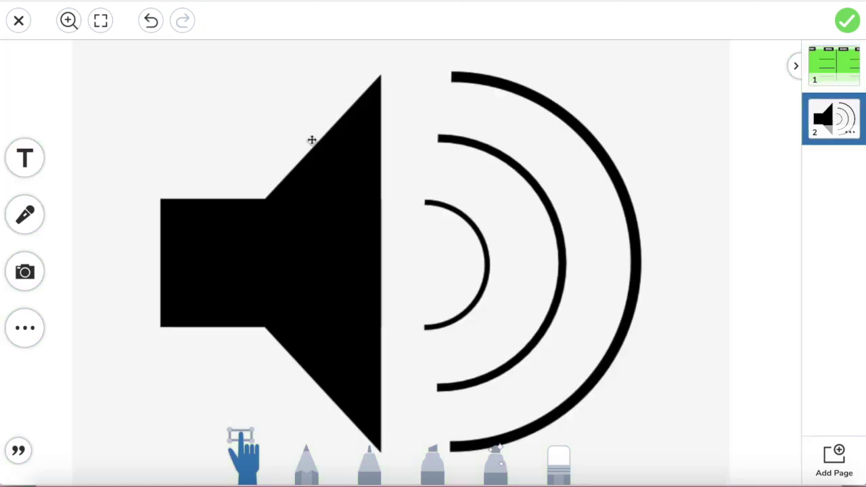
{"action": "left_click", "coordinate": [24, 216]}
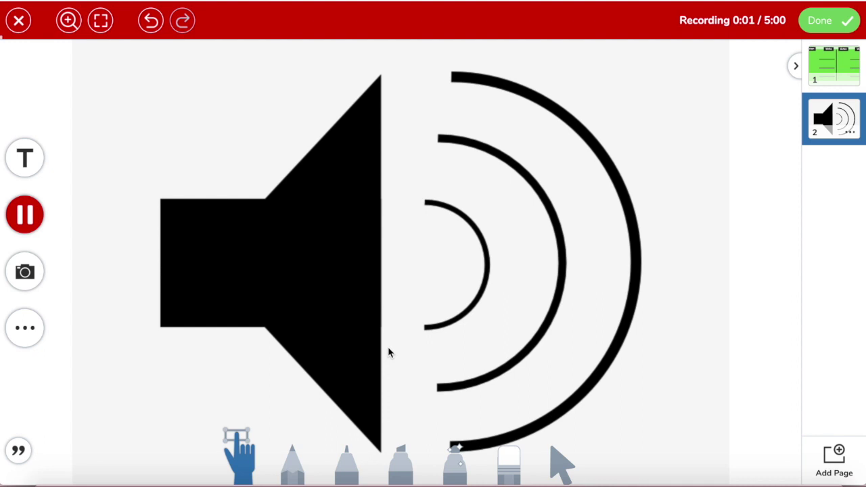
{"action": "left_click", "coordinate": [24, 215]}
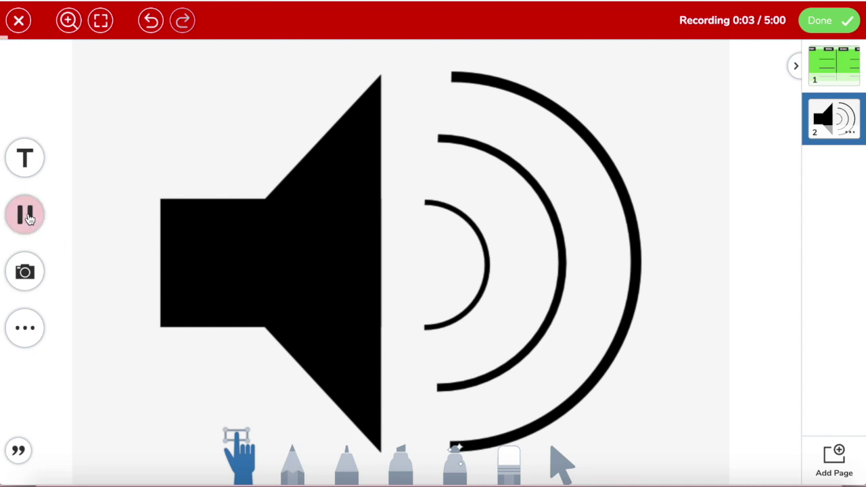
{"action": "left_click", "coordinate": [819, 25]}
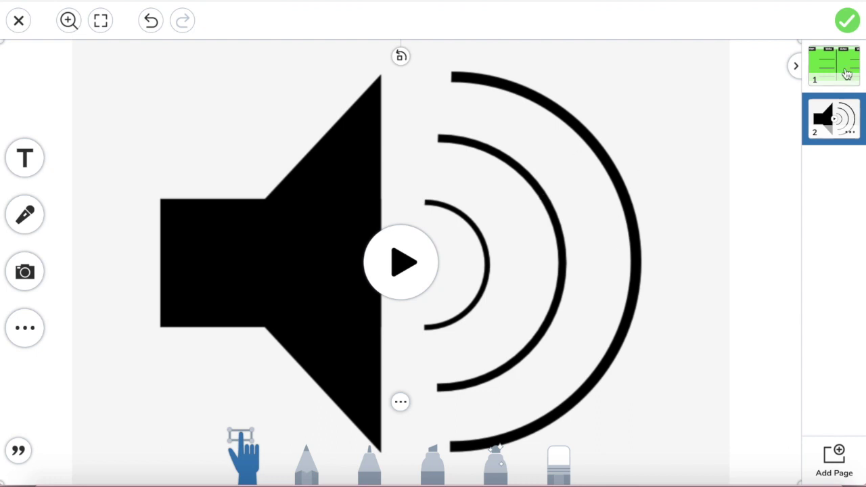
Shrink the speaker clip, place it under the first Listen heading, and play it to test
{"action": "left_click", "coordinate": [847, 73]}
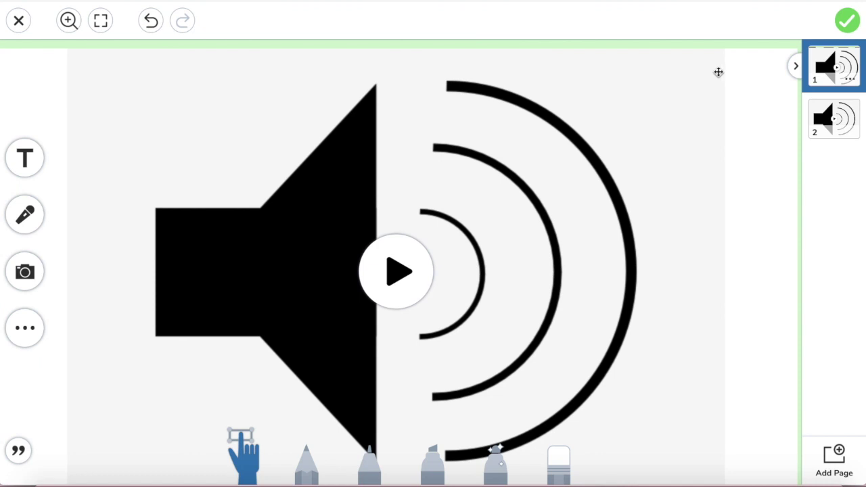
{"action": "left_click_drag", "start_coordinate": [767, 42], "coordinate": [444, 244]}
{"action": "left_click_drag", "start_coordinate": [598, 134], "coordinate": [275, 311]}
{"action": "left_click_drag", "start_coordinate": [244, 365], "coordinate": [181, 166]}
{"action": "left_click", "coordinate": [149, 148]}
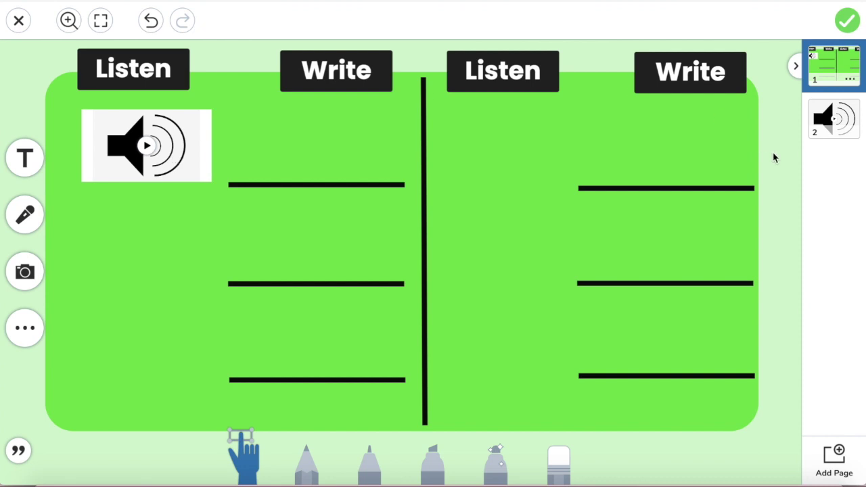
Record a second voice clip on the page 2 speaker picture
{"action": "left_click", "coordinate": [843, 125]}
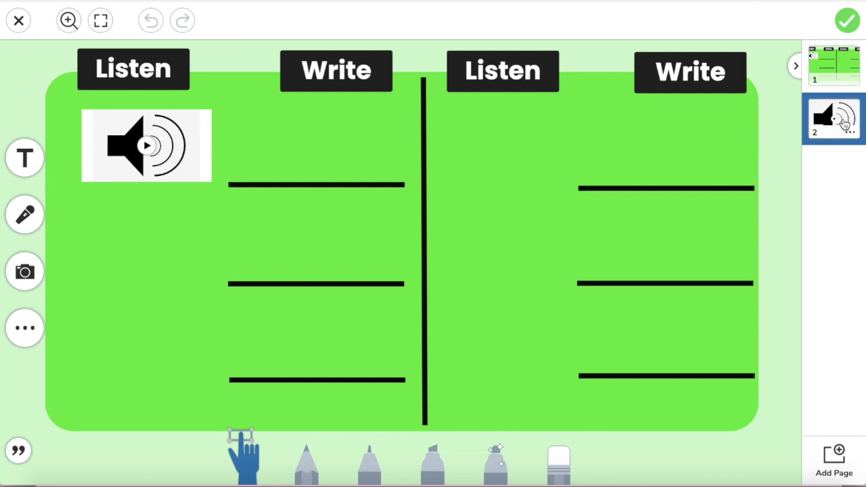
{"action": "left_click", "coordinate": [505, 215]}
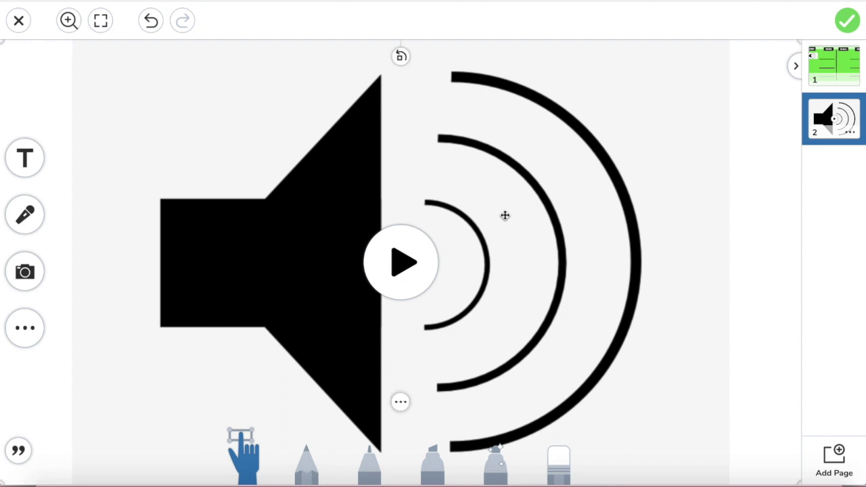
{"action": "left_click", "coordinate": [505, 215]}
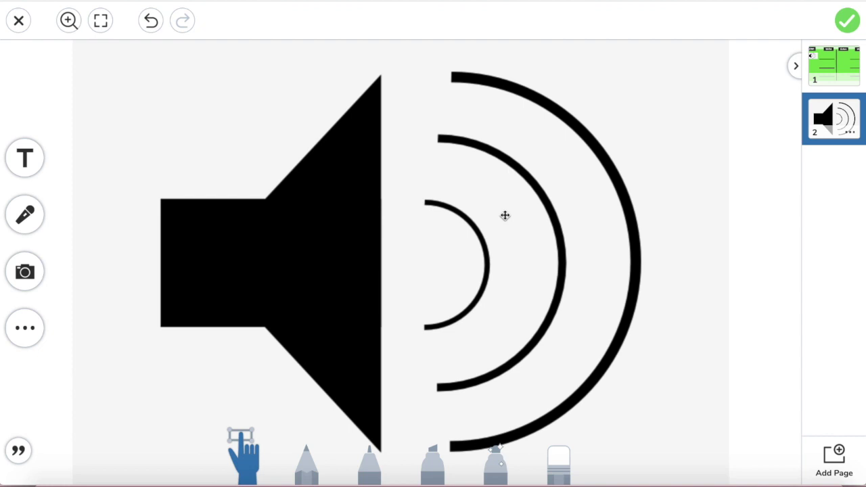
{"action": "left_click", "coordinate": [24, 215]}
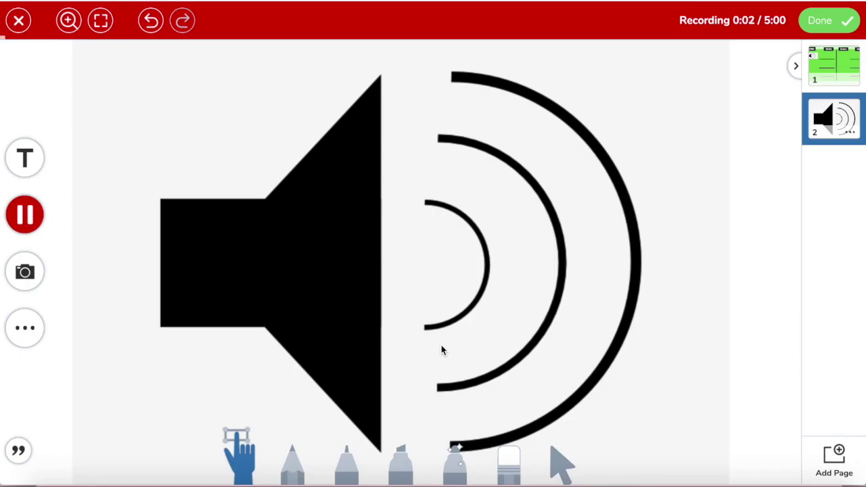
{"action": "left_click", "coordinate": [27, 216]}
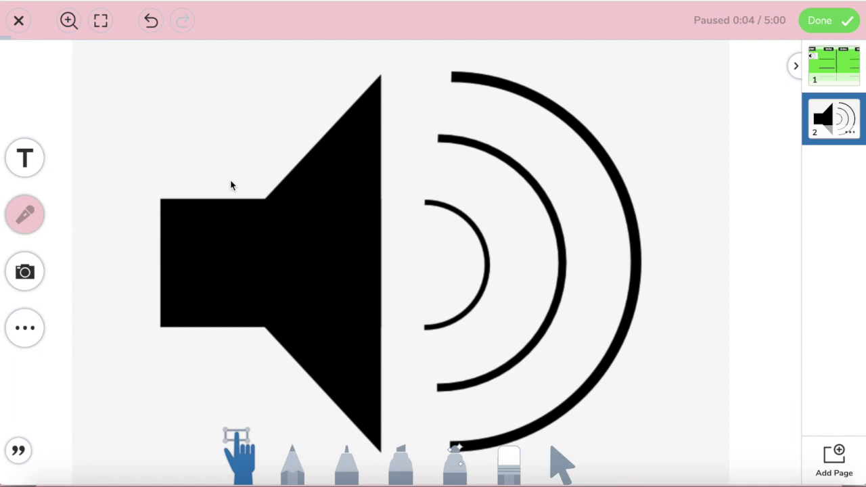
{"action": "left_click", "coordinate": [830, 21]}
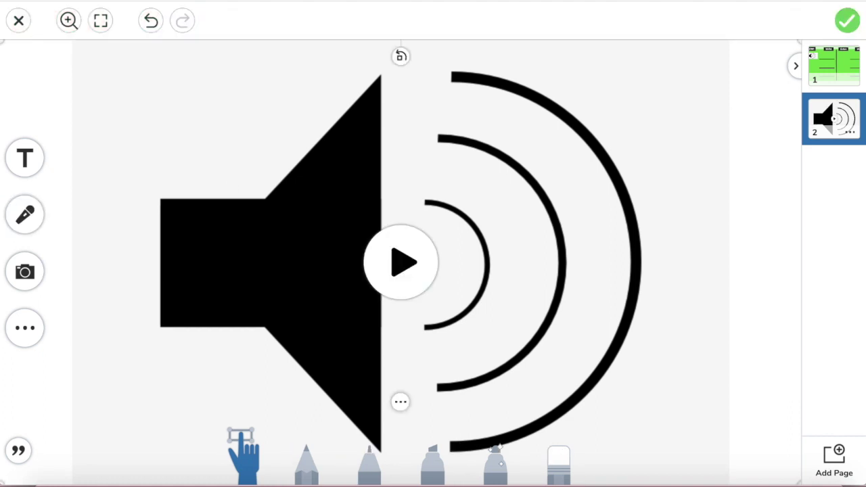
Bring the new clip onto the Listen/Write page, sized to match and placed below the first
{"action": "left_click", "coordinate": [847, 71]}
{"action": "key", "text": "ctrl+v"}
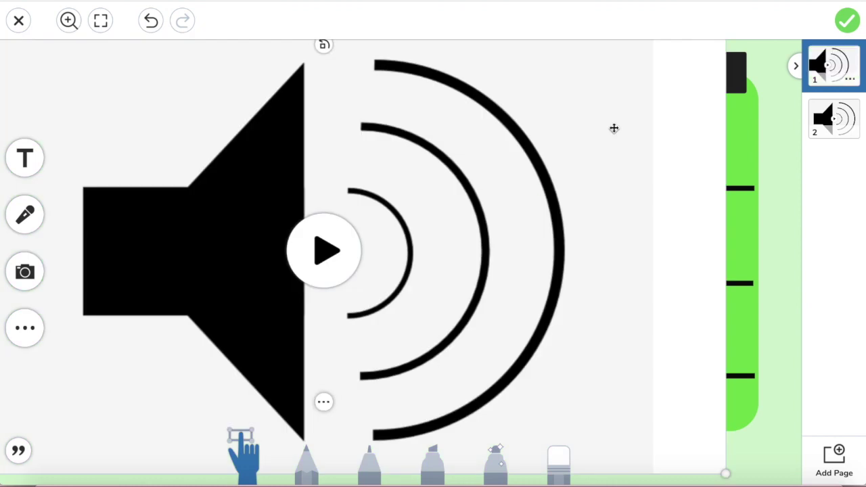
{"action": "left_click_drag", "start_coordinate": [613, 128], "coordinate": [425, 207]}
{"action": "left_click_drag", "start_coordinate": [483, 373], "coordinate": [307, 230]}
{"action": "left_click", "coordinate": [245, 203]}
{"action": "left_click_drag", "start_coordinate": [246, 203], "coordinate": [232, 246]}
{"action": "left_click_drag", "start_coordinate": [251, 294], "coordinate": [216, 280]}
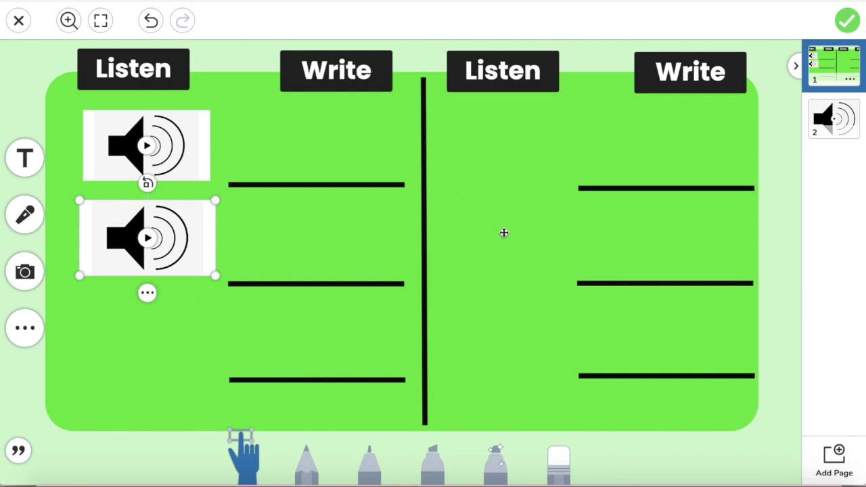
{"action": "left_click", "coordinate": [788, 188]}
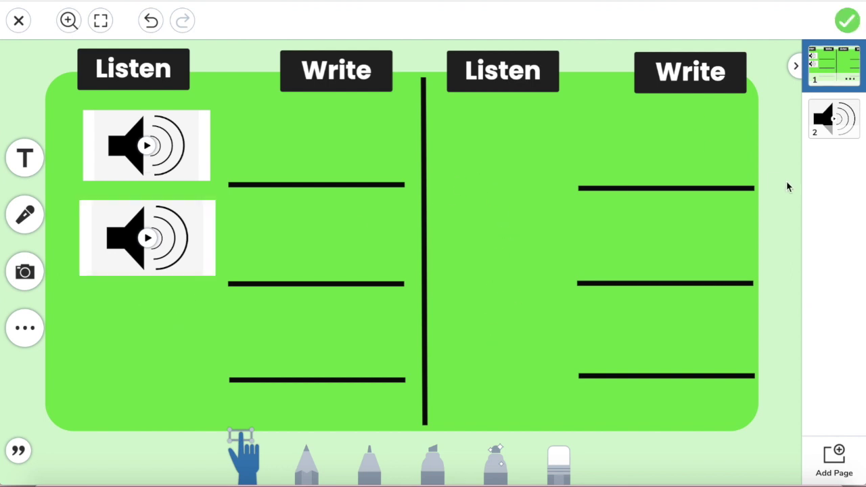
Save the template with the green check and reopen it from the activity page
{"action": "left_click", "coordinate": [848, 21]}
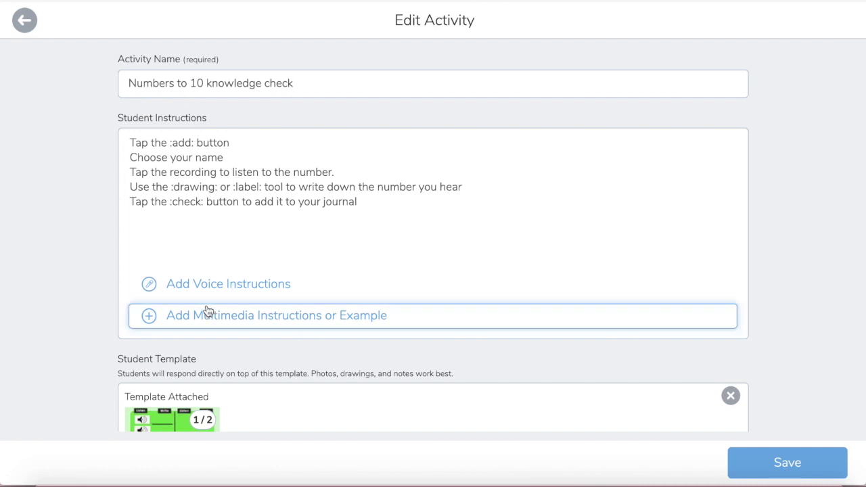
{"action": "scroll", "coordinate": [207, 309], "scroll_direction": "down", "scroll_amount": 3}
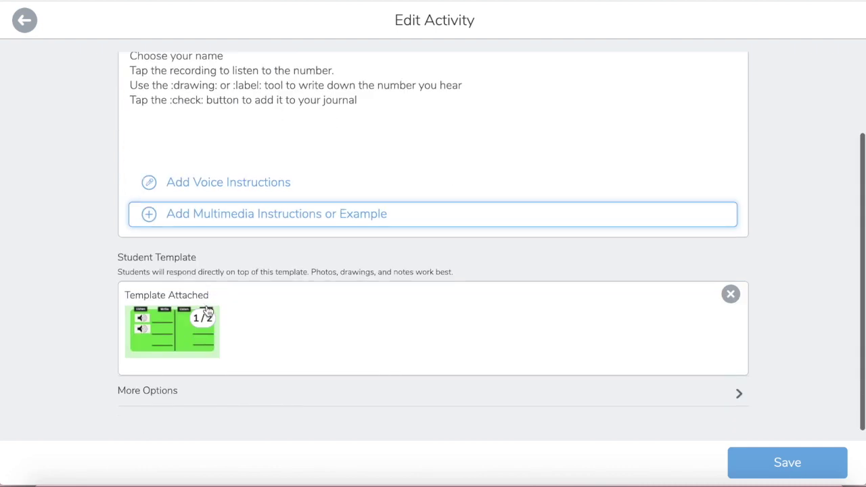
{"action": "left_click", "coordinate": [173, 357]}
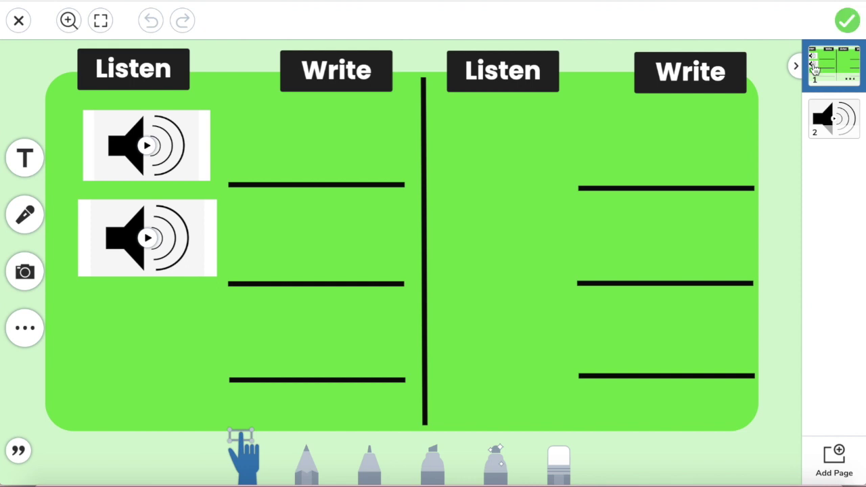
Delete the extra speaker page 2 and save the one-page template
{"action": "left_click", "coordinate": [850, 125]}
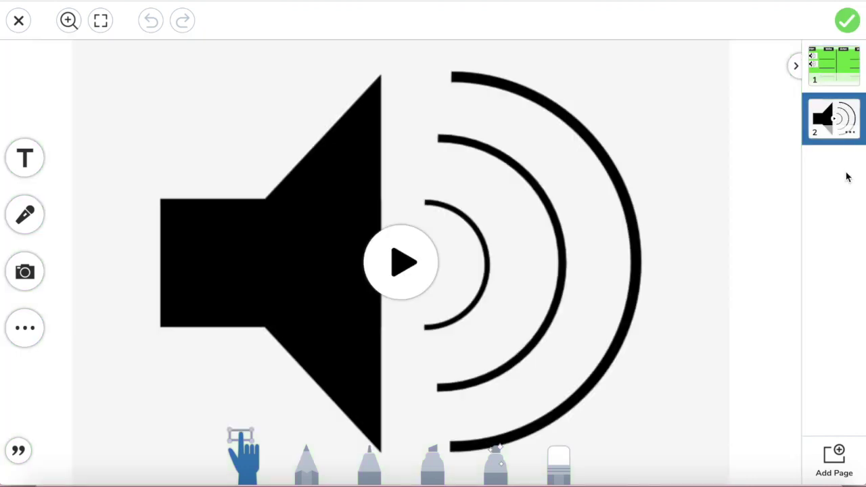
{"action": "left_click", "coordinate": [850, 132]}
{"action": "left_click", "coordinate": [814, 190]}
{"action": "left_click", "coordinate": [500, 269]}
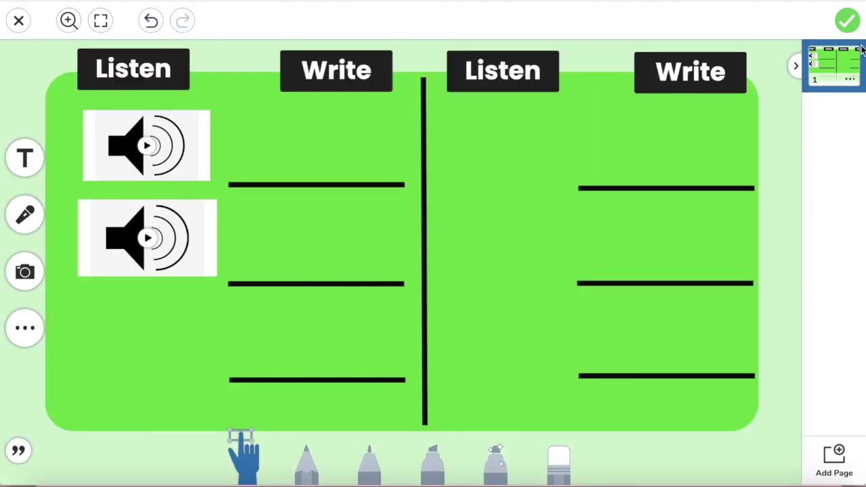
{"action": "left_click", "coordinate": [849, 20]}
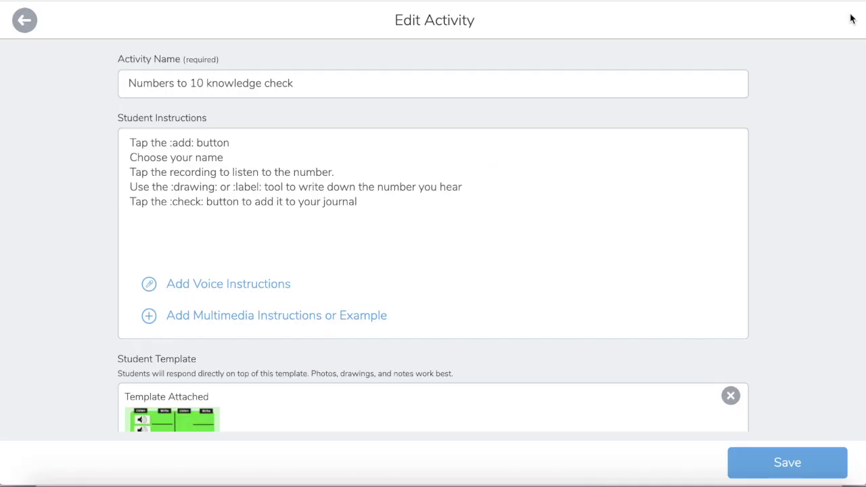
{"action": "scroll", "coordinate": [526, 230], "scroll_direction": "down", "scroll_amount": 3}
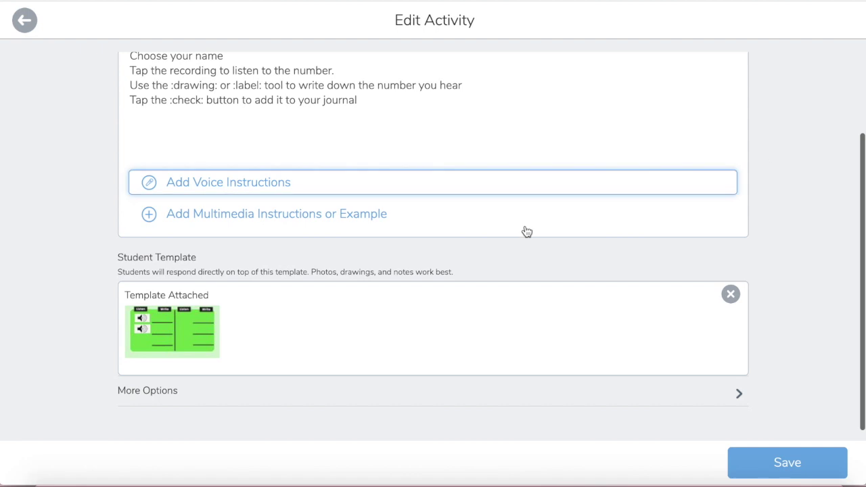